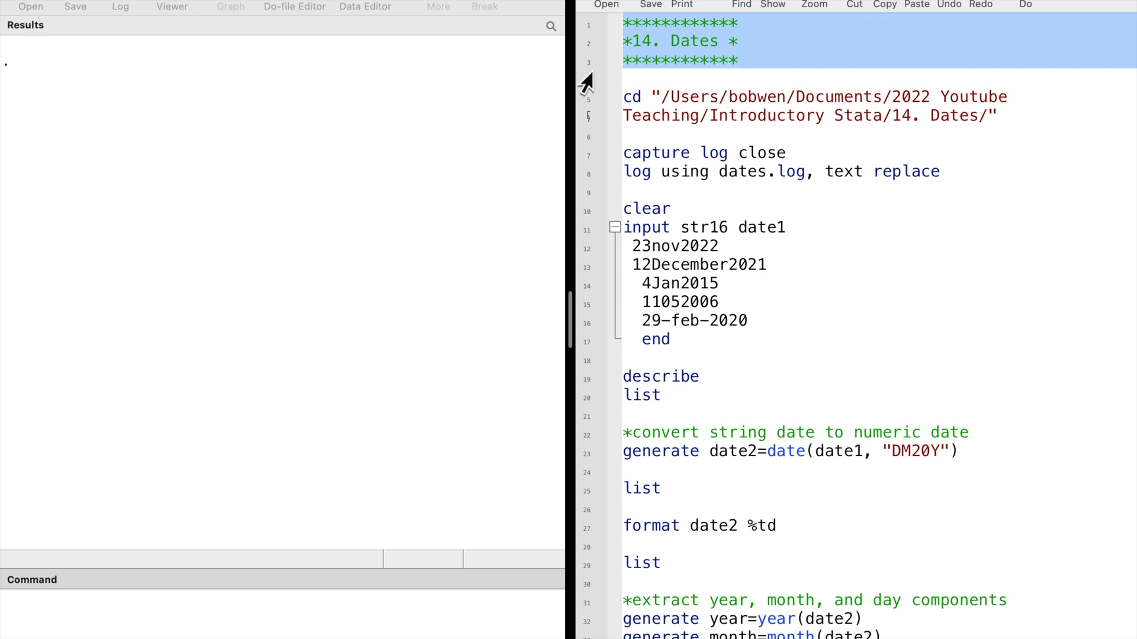
# Run the cd, dates.log log and clear/input commands to create five string dates in date1.
pyautogui.click(585, 107)
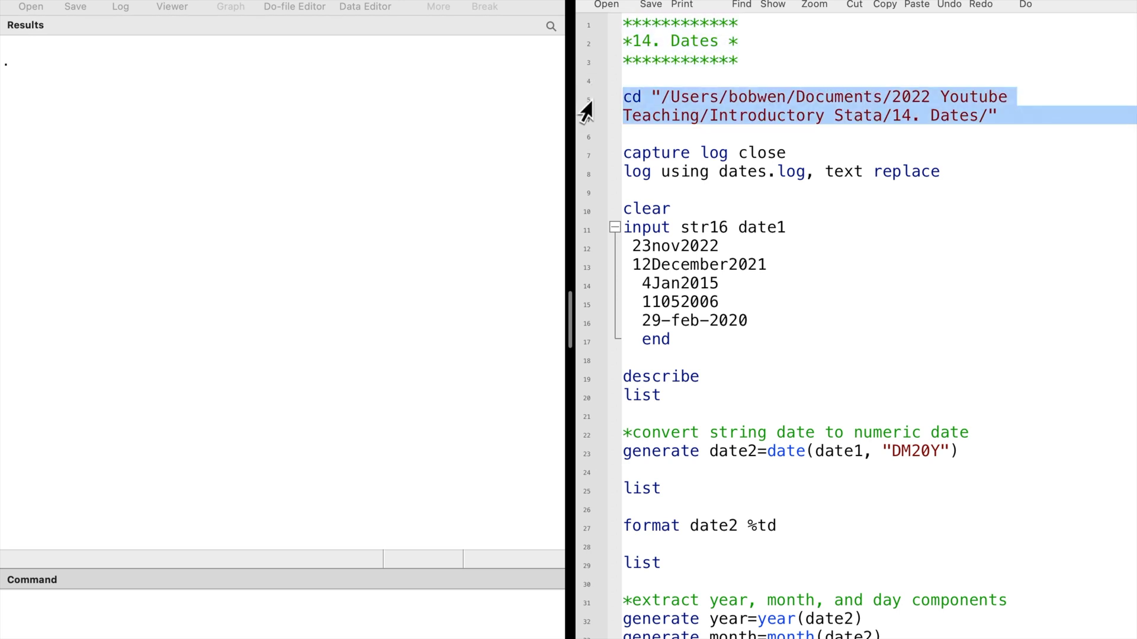
pyautogui.press('super+shift+d')
pyautogui.moveTo(588, 156); pyautogui.dragTo(586, 186)
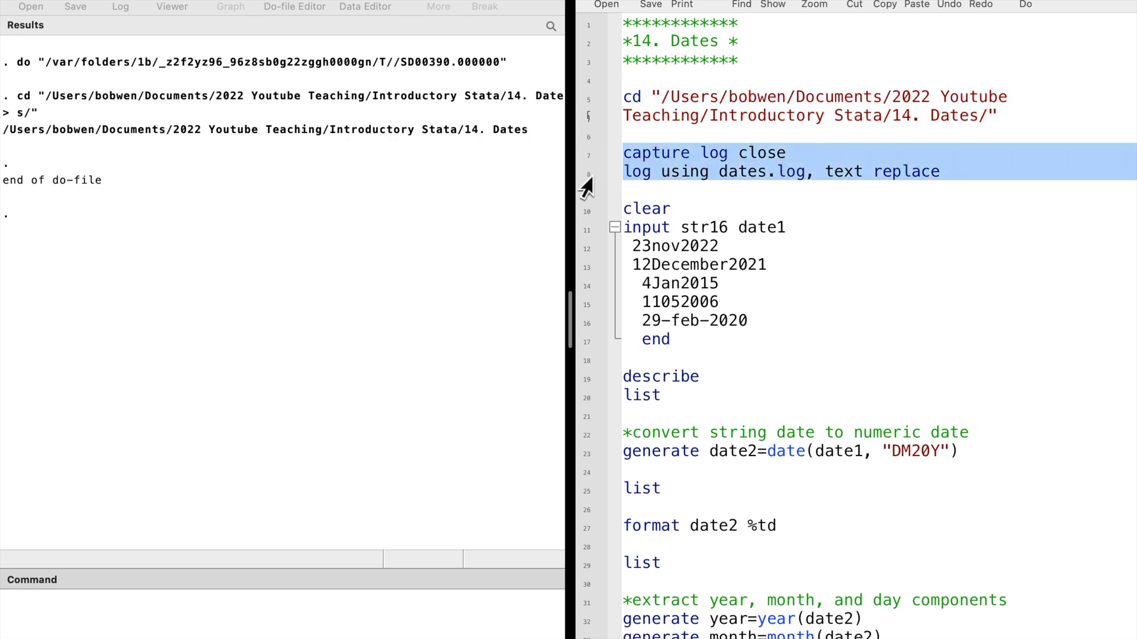
pyautogui.press('super+shift+d')
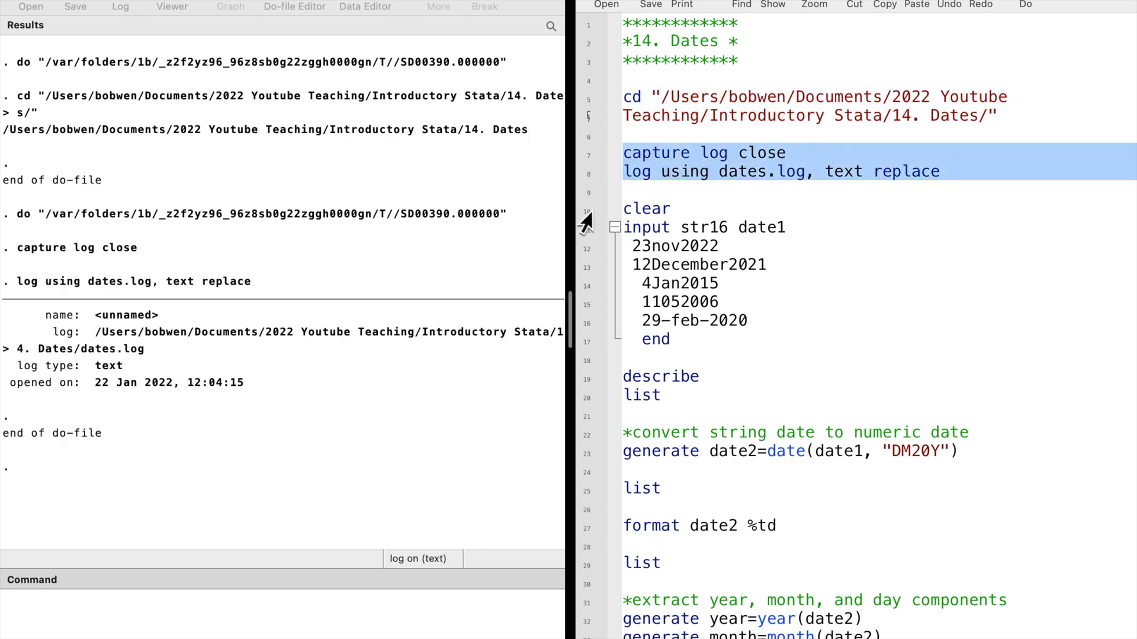
pyautogui.moveTo(586, 214); pyautogui.dragTo(595, 339)
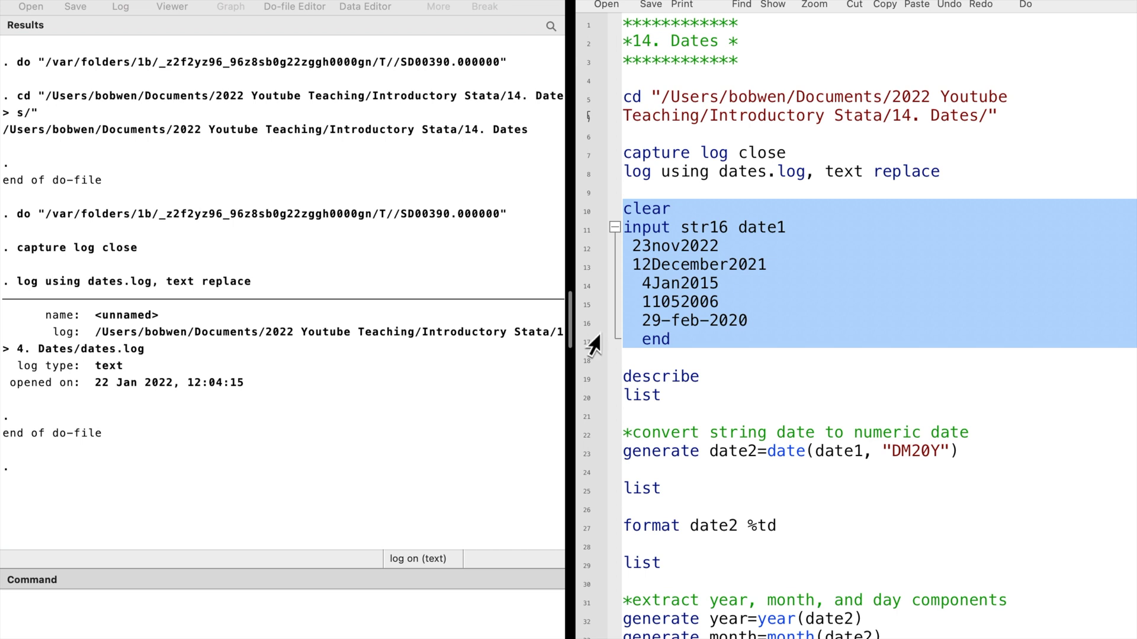
pyautogui.press('super+shift+d')
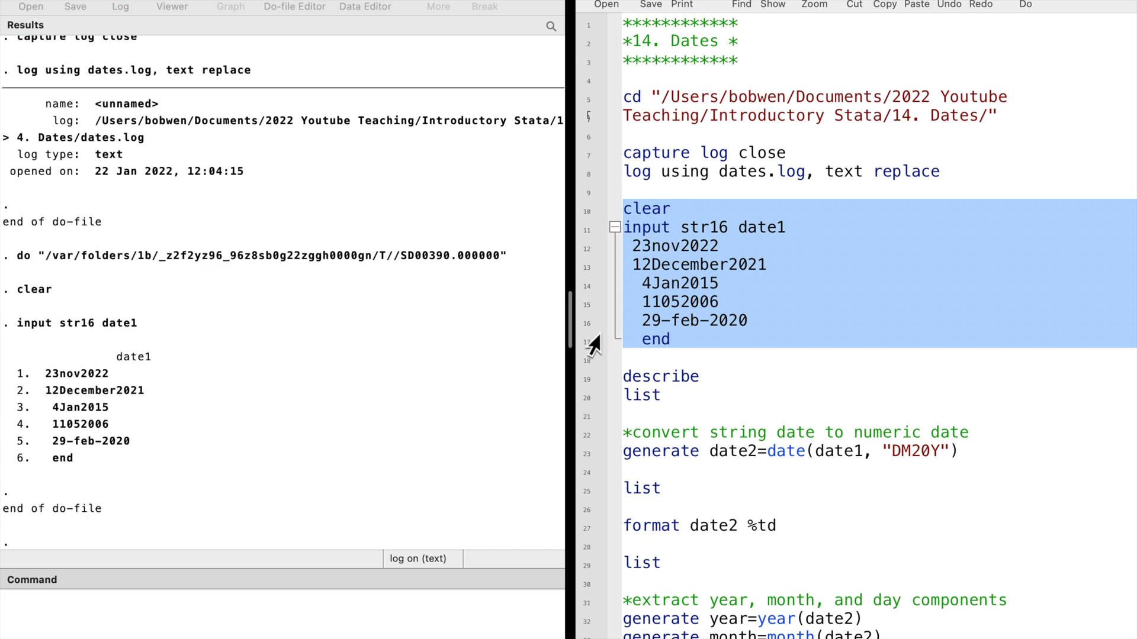
# Run describe and list to show date1 as a str16 variable with five observations.
pyautogui.moveTo(588, 379); pyautogui.dragTo(585, 409)
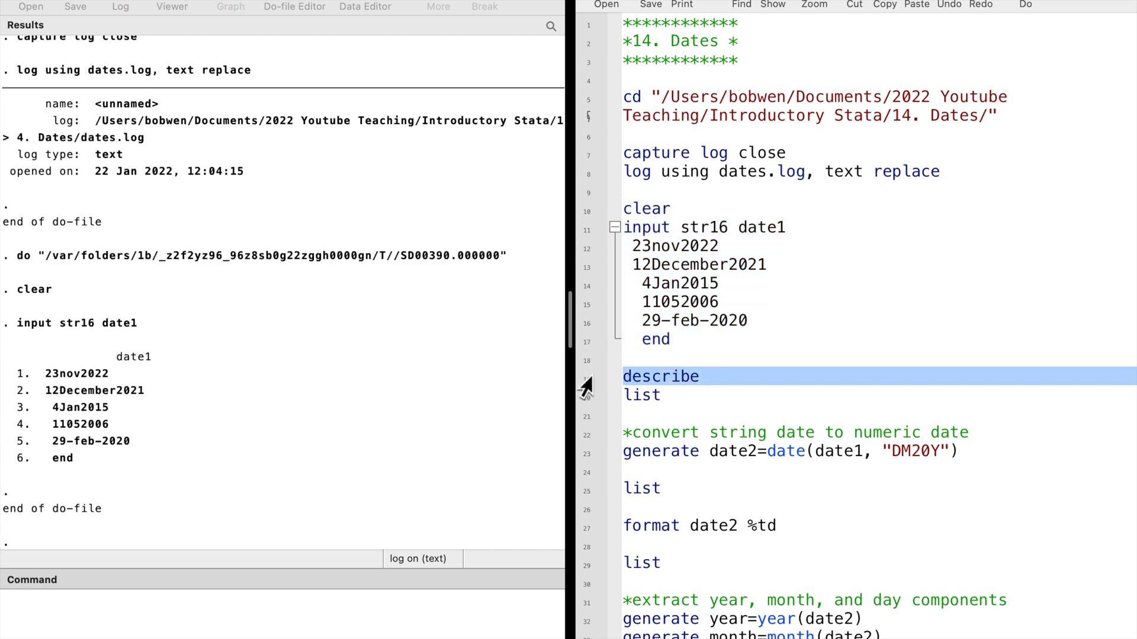
pyautogui.press('super+shift+d')
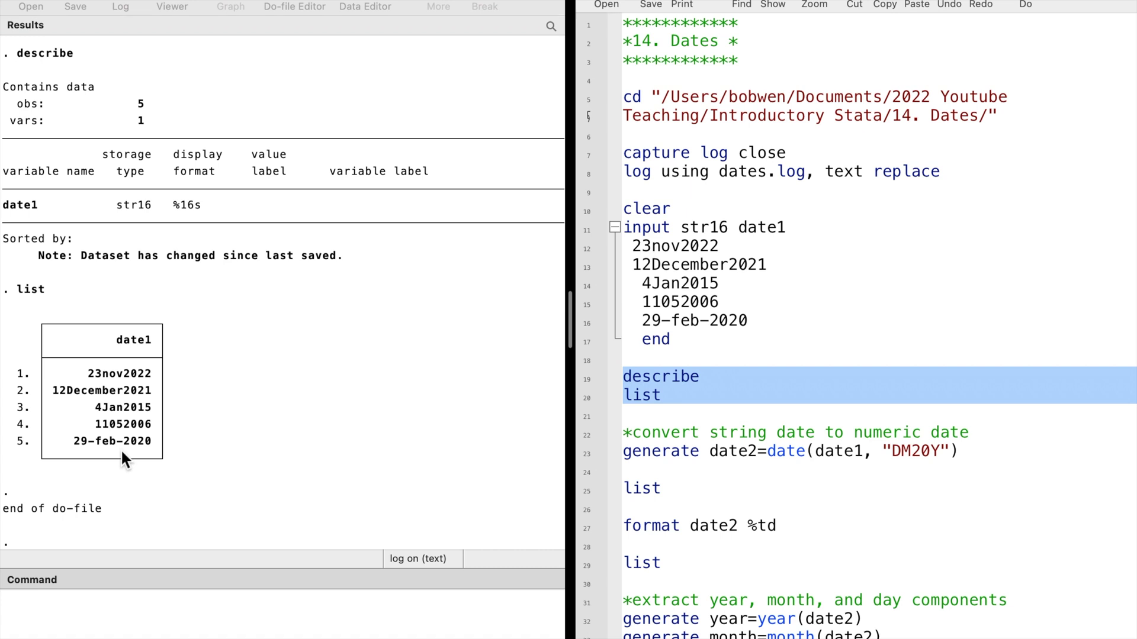
pyautogui.click(591, 436)
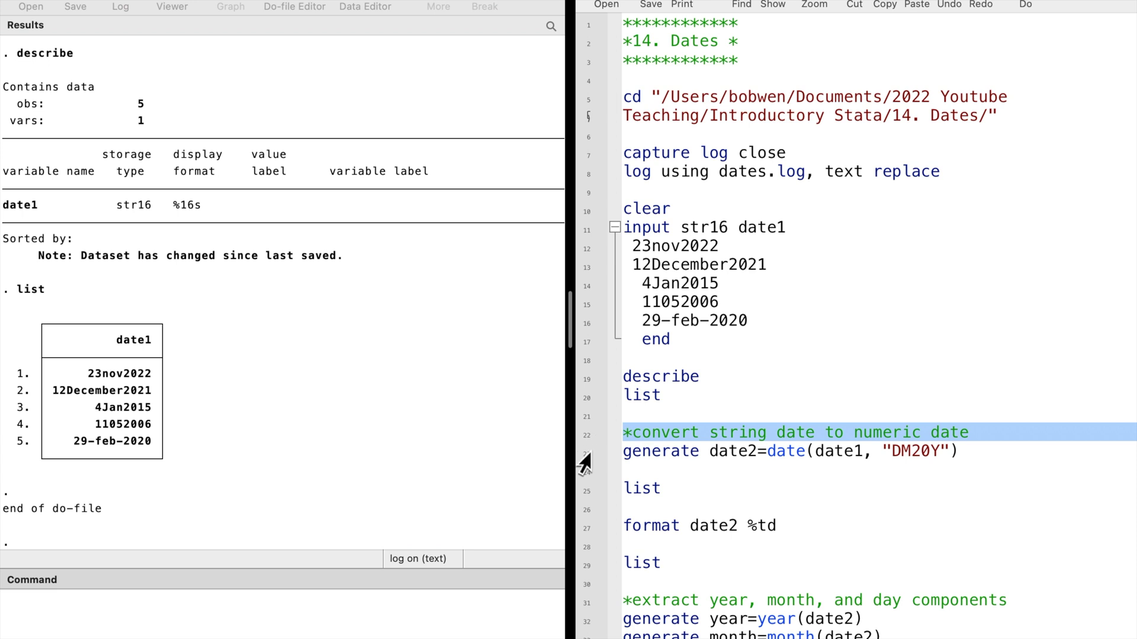
pyautogui.click(586, 454)
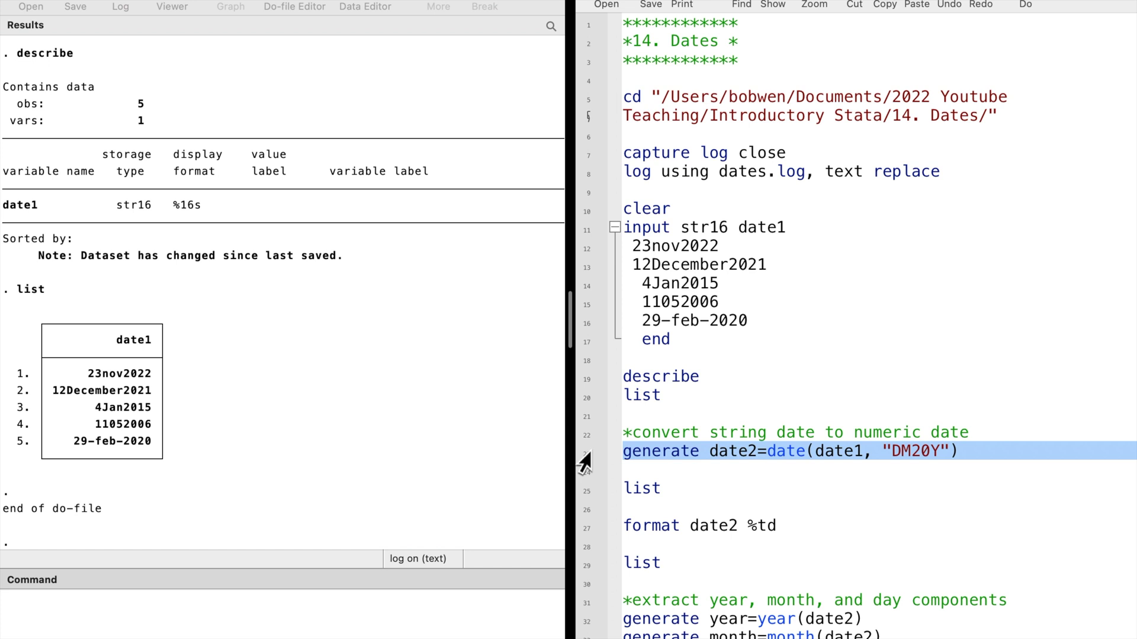
# Generate date2 with date() from date1 and list it, showing day counts like 22972.
pyautogui.press('super+shift+d')
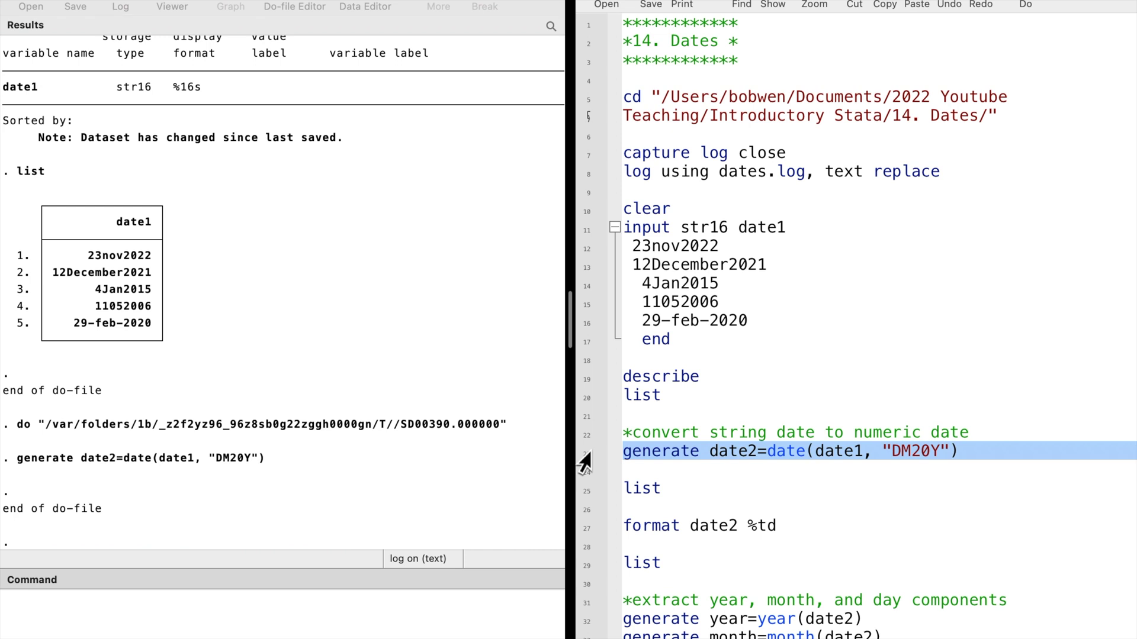
pyautogui.click(584, 494)
pyautogui.press('super+shift+d')
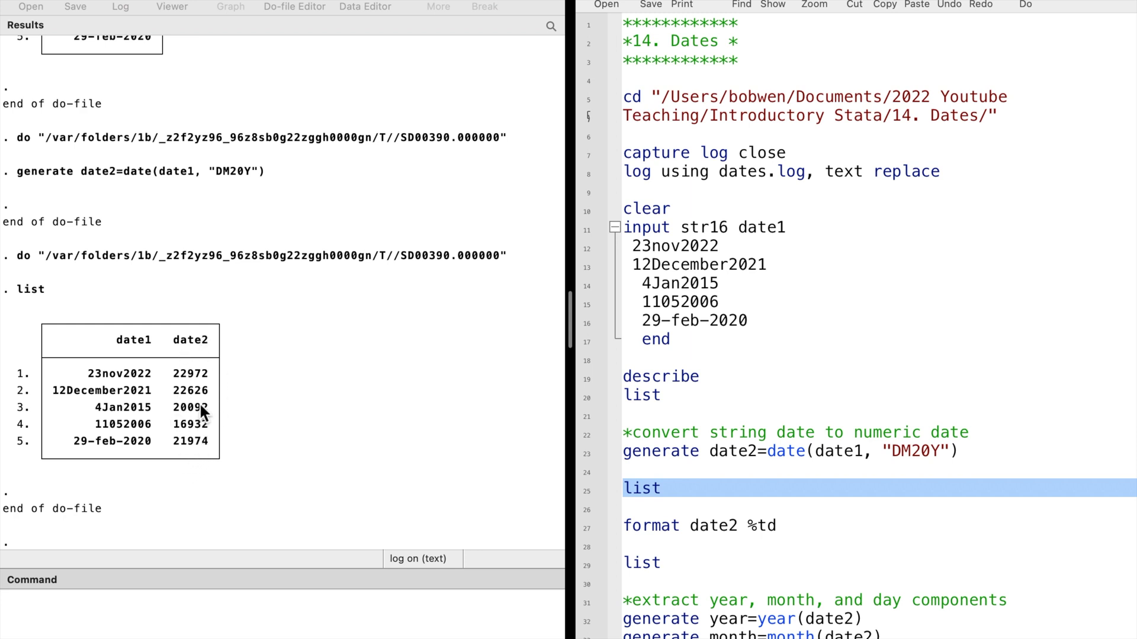
pyautogui.scroll(-2, 665, 518)
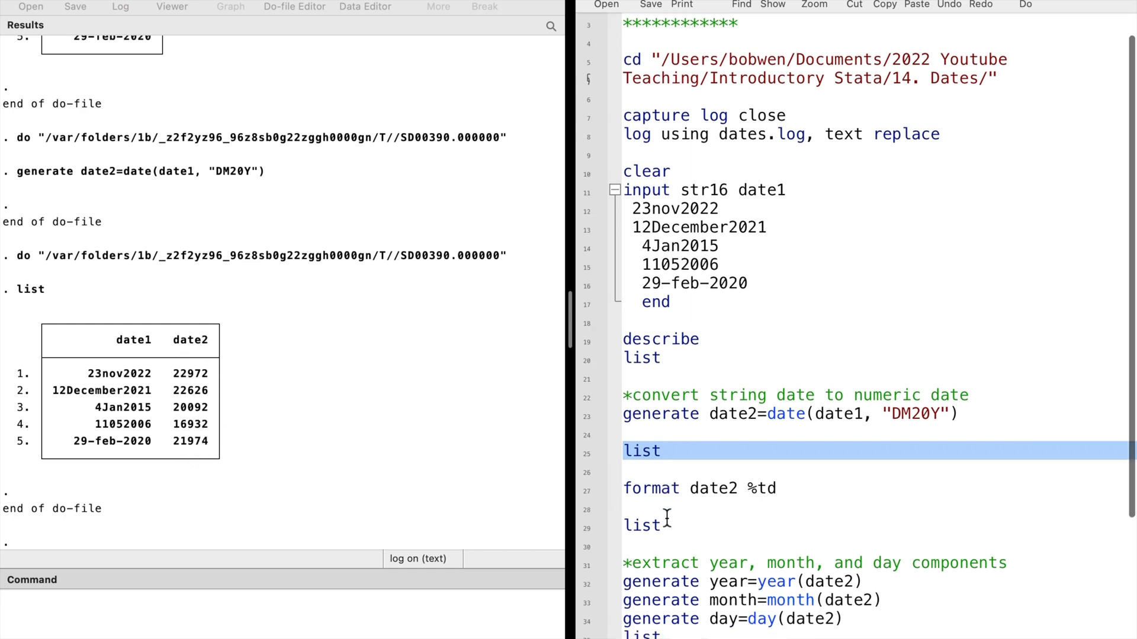
# Apply the %td format to date2 and list it, showing dates like 23nov2022.
pyautogui.click(584, 494)
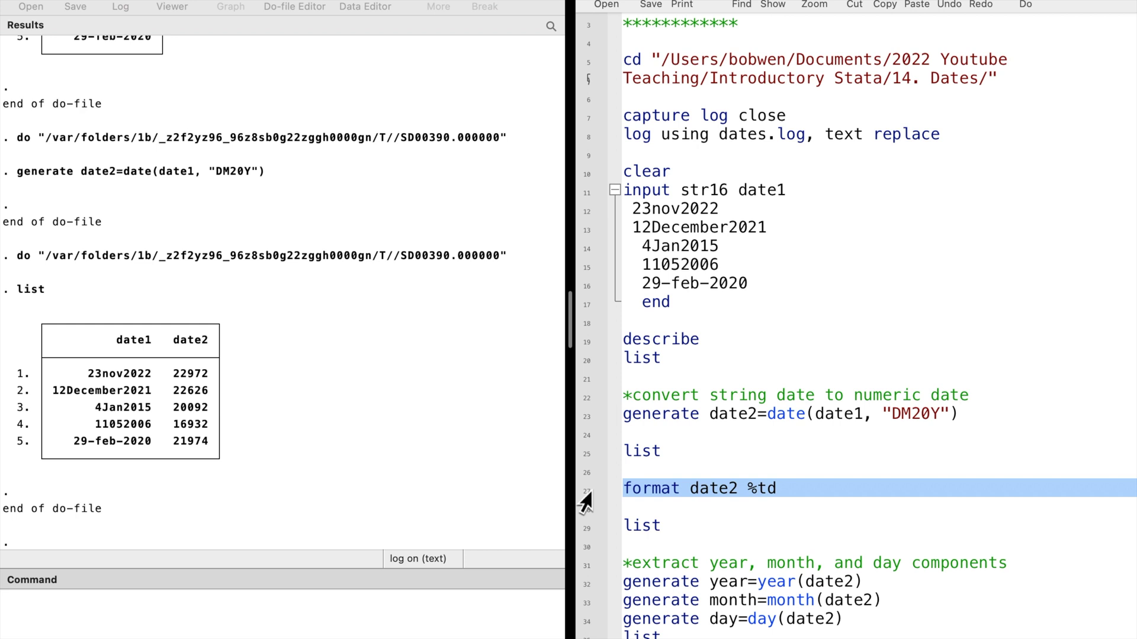
pyautogui.press('super+shift+d')
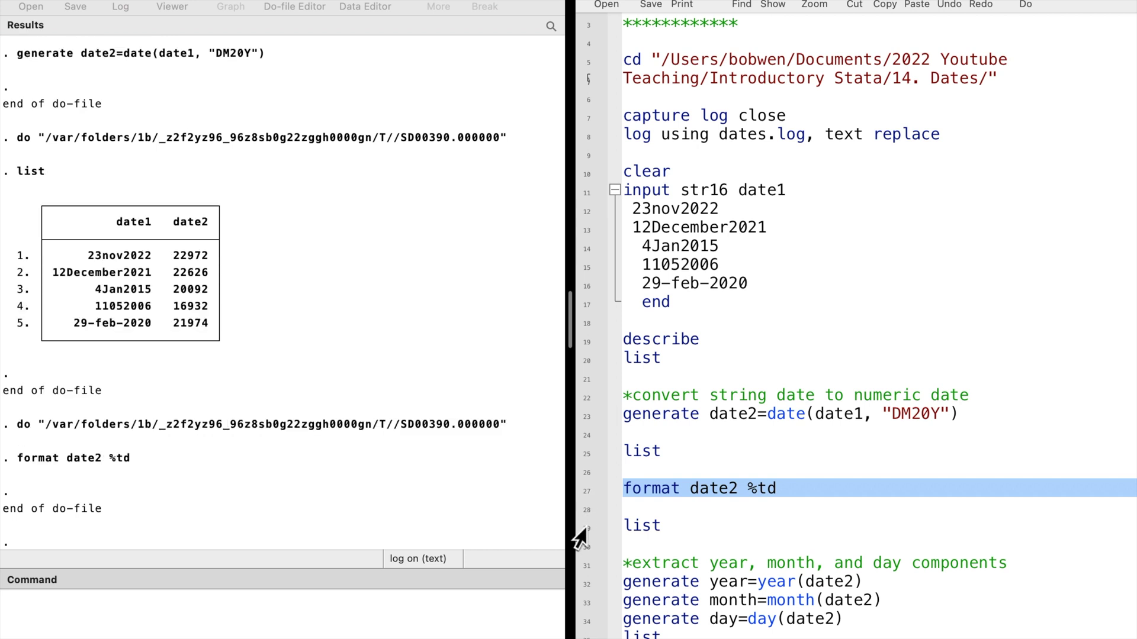
pyautogui.click(582, 531)
pyautogui.press('super+shift+d')
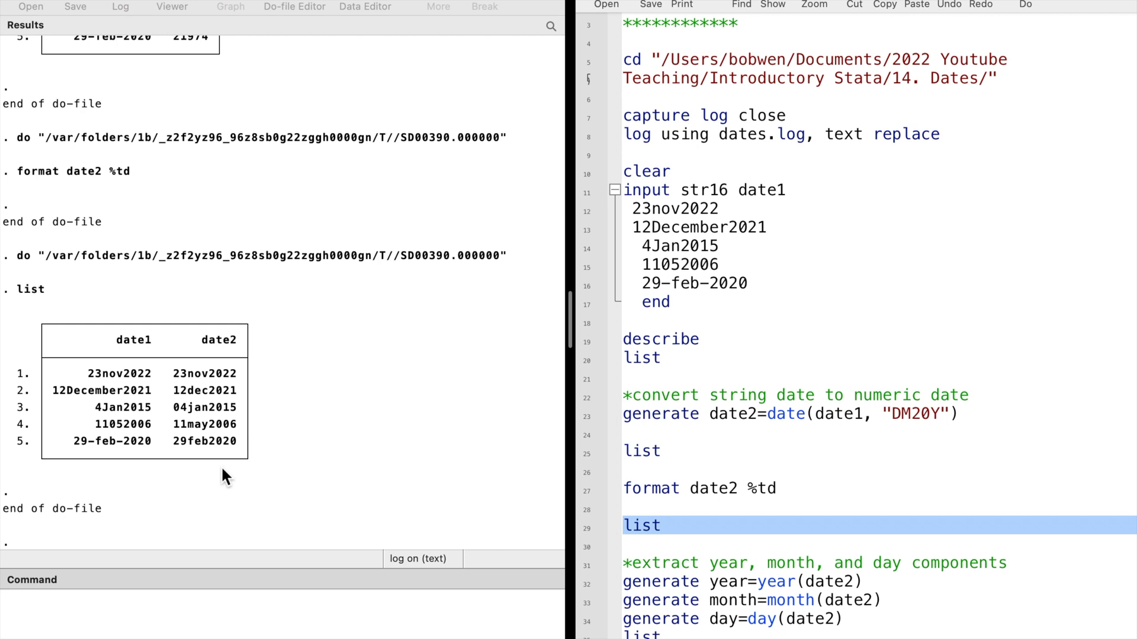
pyautogui.scroll(-1, 601, 533)
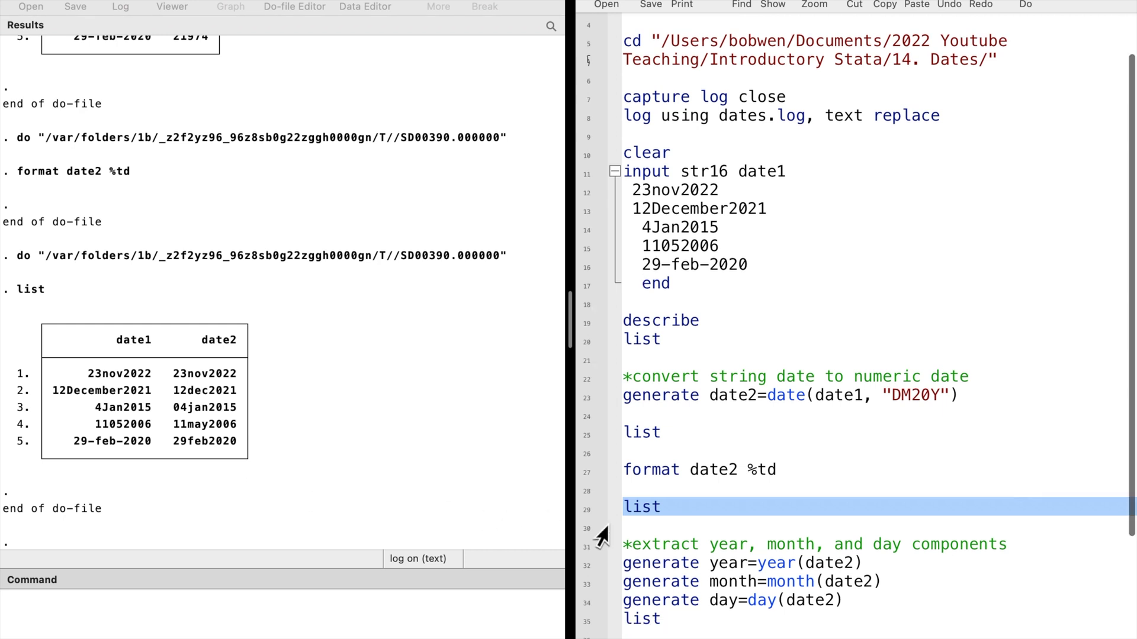
pyautogui.scroll(-1, 595, 528)
pyautogui.scroll(-1, 593, 519)
# Generate year, month and day from date2 and list them, e.g. 2022, 11, 23.
pyautogui.click(589, 508)
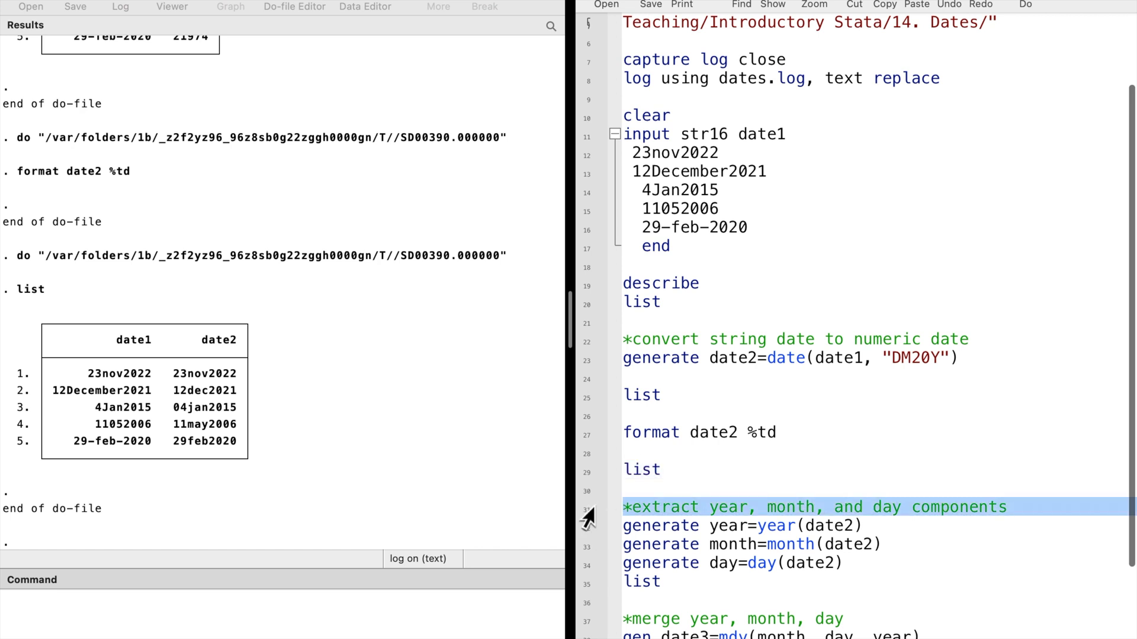
pyautogui.scroll(-1, 666, 507)
pyautogui.scroll(-1, 666, 507)
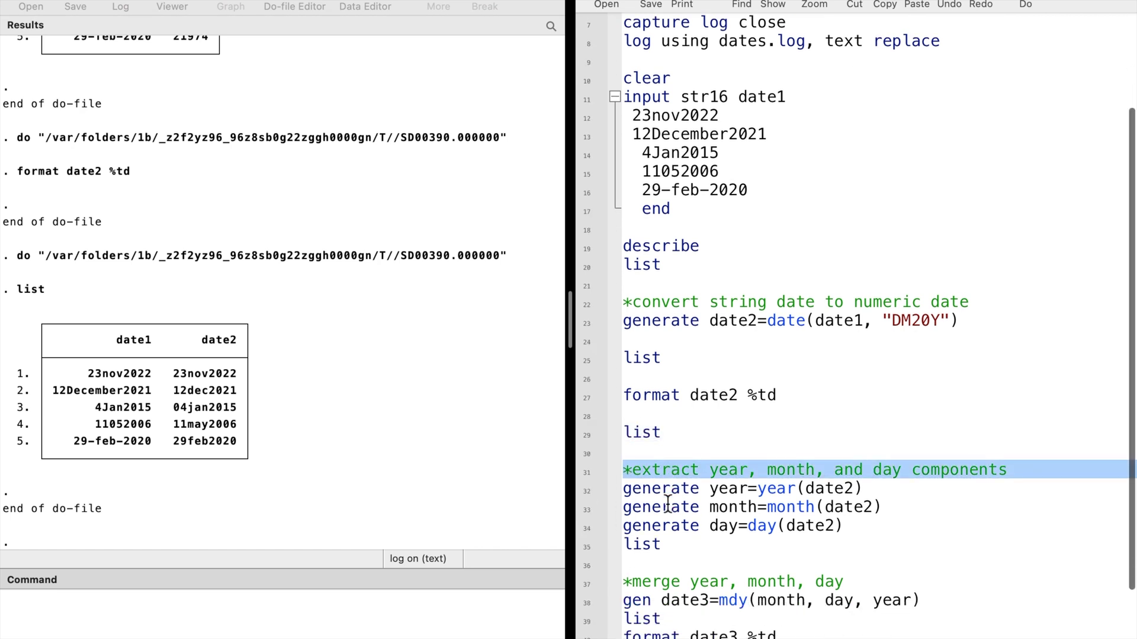
pyautogui.click(577, 490)
pyautogui.moveTo(583, 502)
pyautogui.mouseDown()
pyautogui.moveTo(581, 530)
pyautogui.moveTo(579, 502)
pyautogui.mouseUp()
pyautogui.press('super+shift+d')
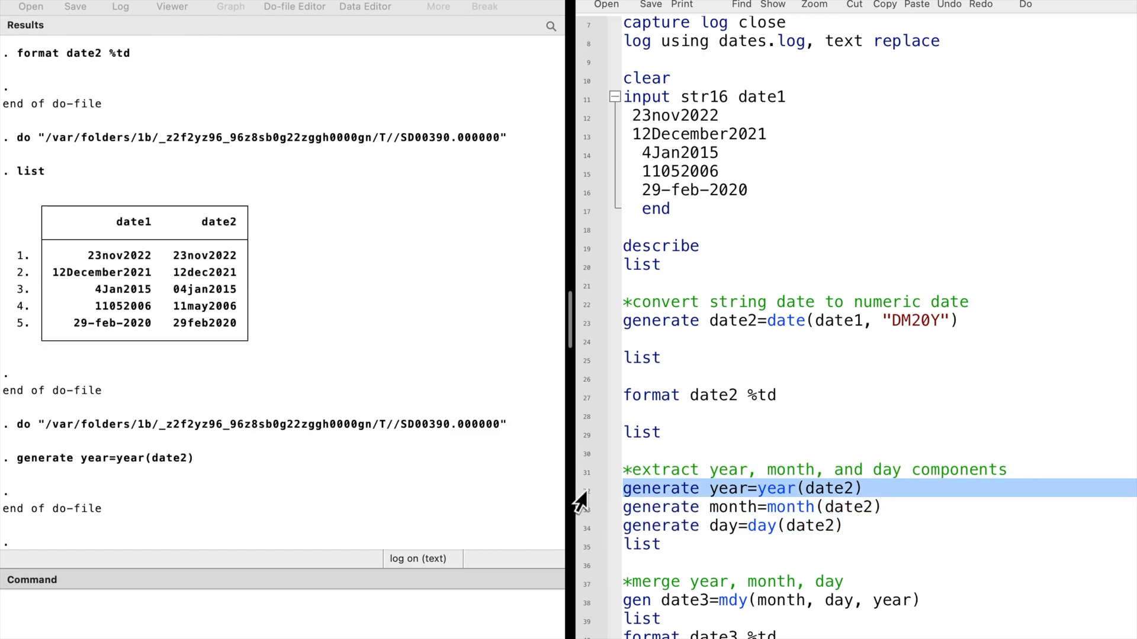
pyautogui.moveTo(582, 511); pyautogui.dragTo(586, 554)
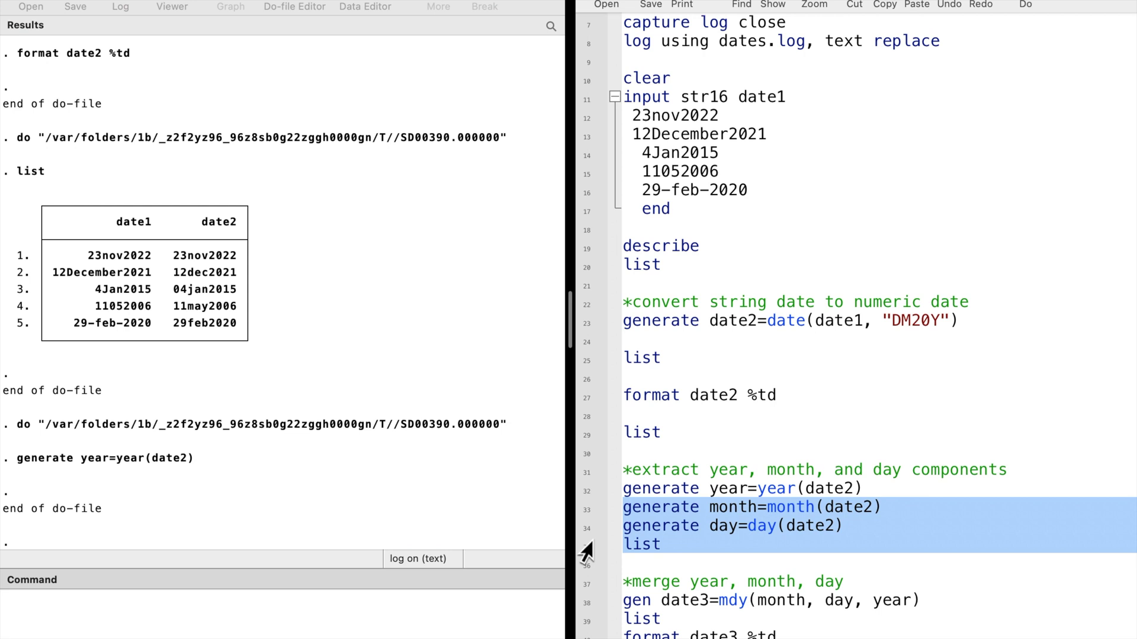
pyautogui.press('super+shift+d')
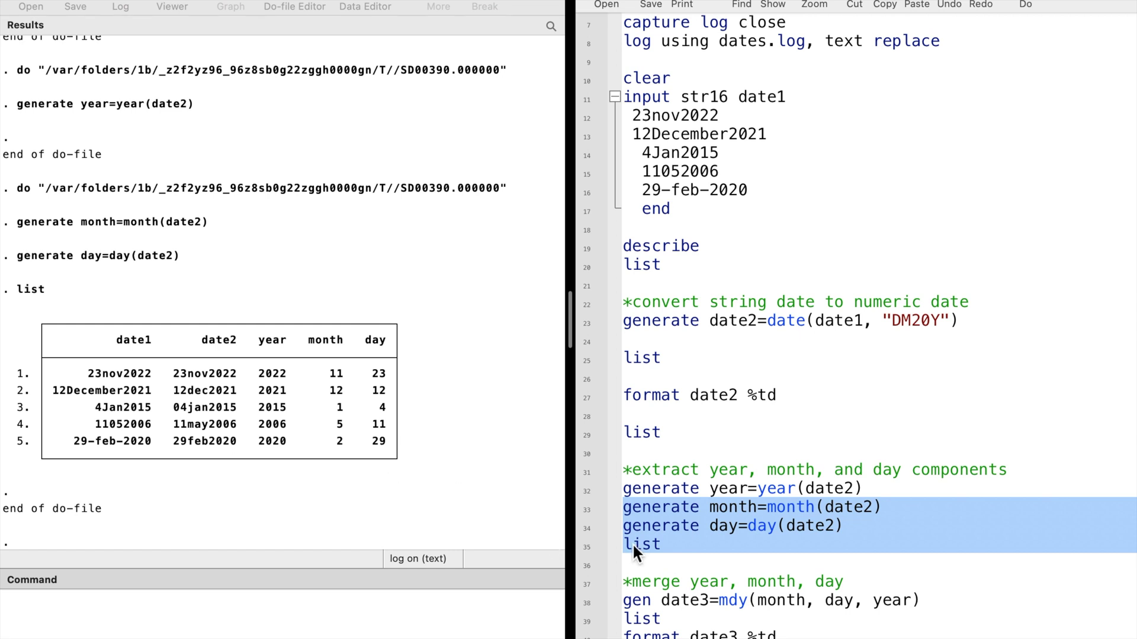
pyautogui.scroll(-2, 626, 541)
# Generate date3 = mdy(month, day, year) and list it, showing day counts like 22972.
pyautogui.click(576, 546)
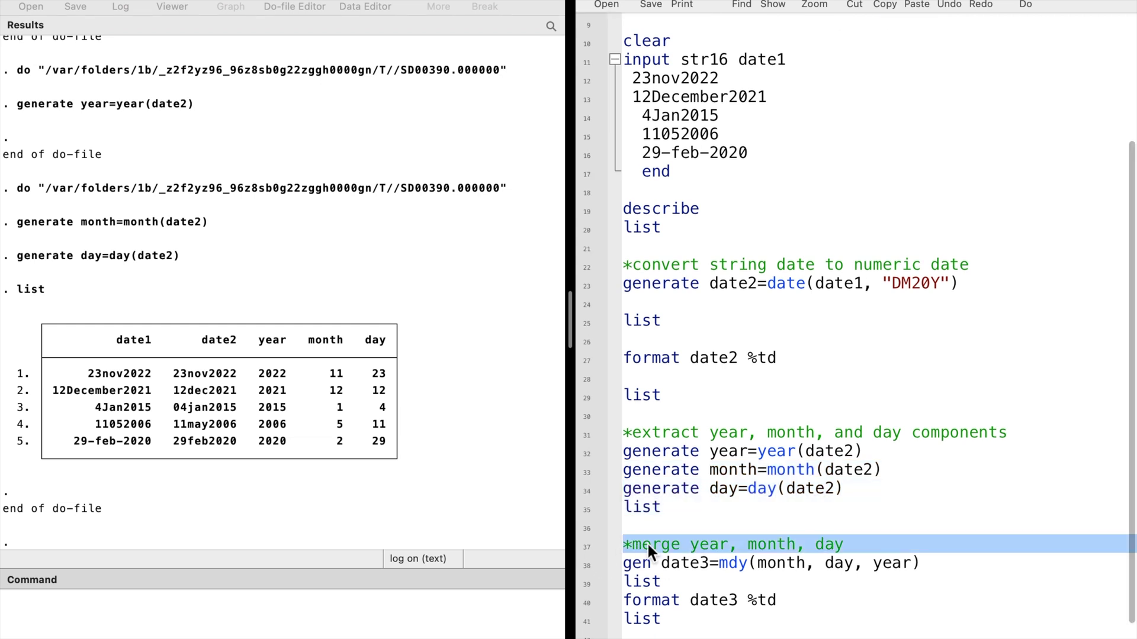
pyautogui.scroll(-2, 691, 570)
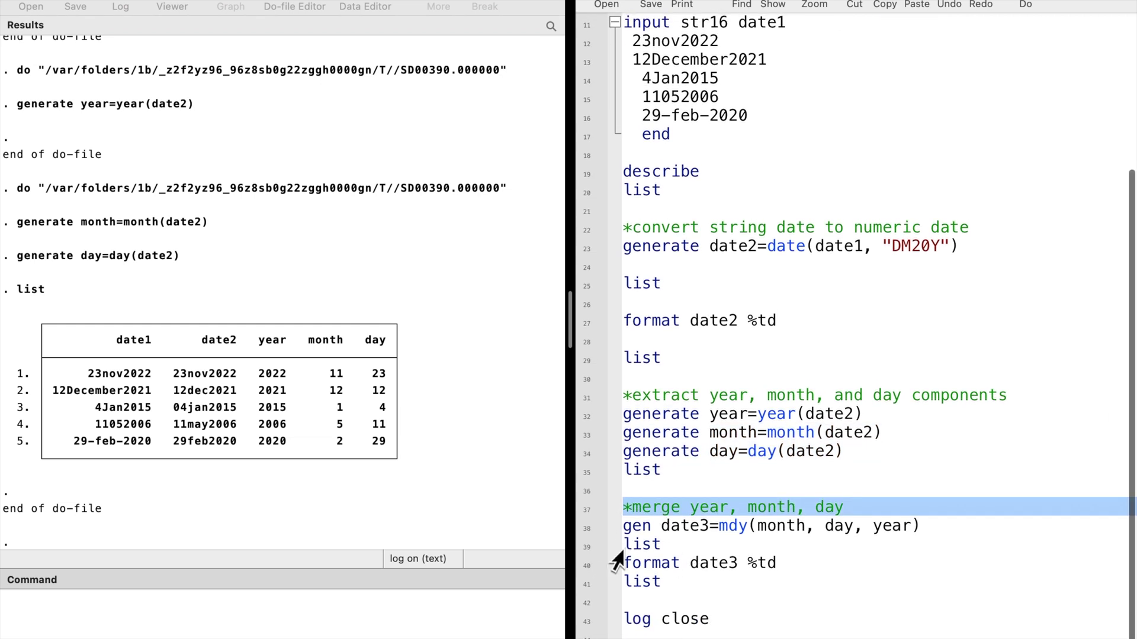
pyautogui.click(579, 530)
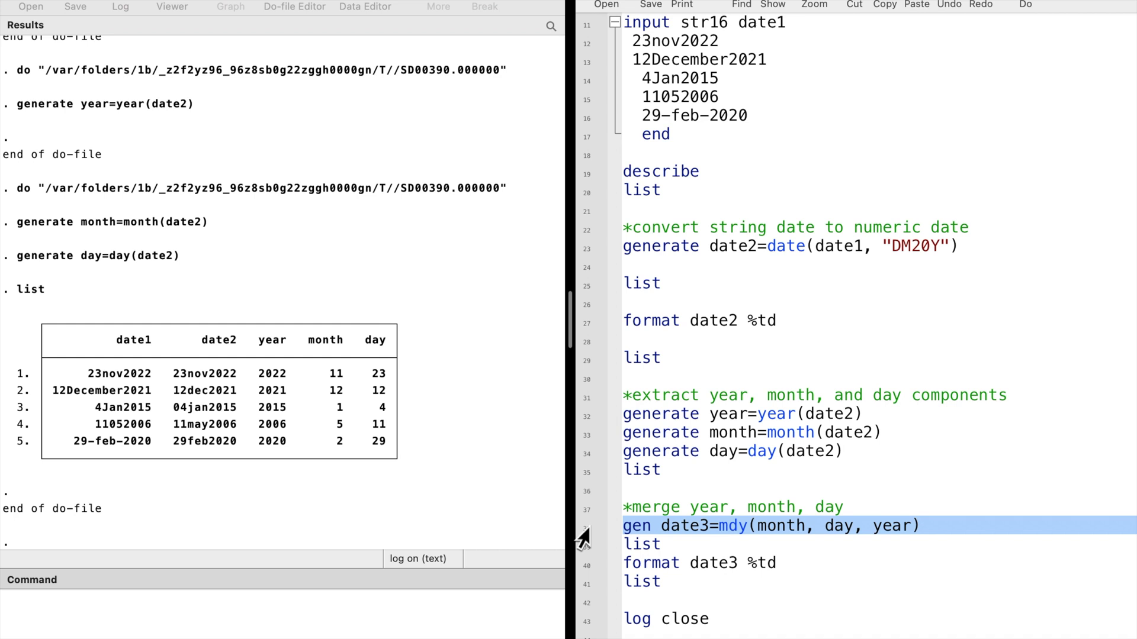
pyautogui.press('super+shift+d')
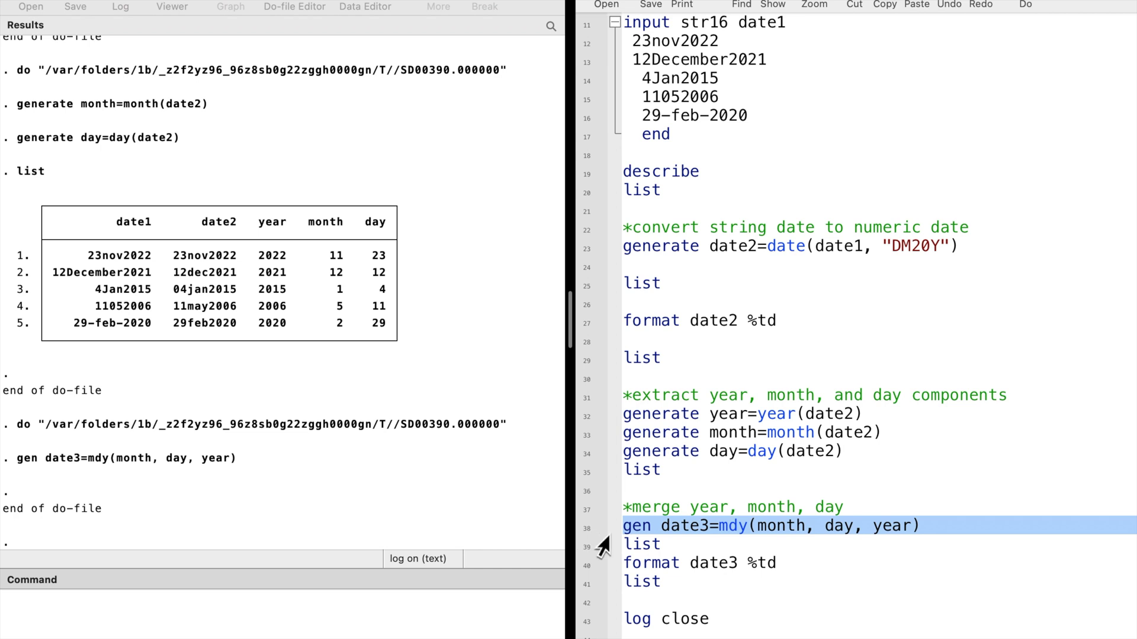
pyautogui.click(590, 546)
pyautogui.press('super+shift+d')
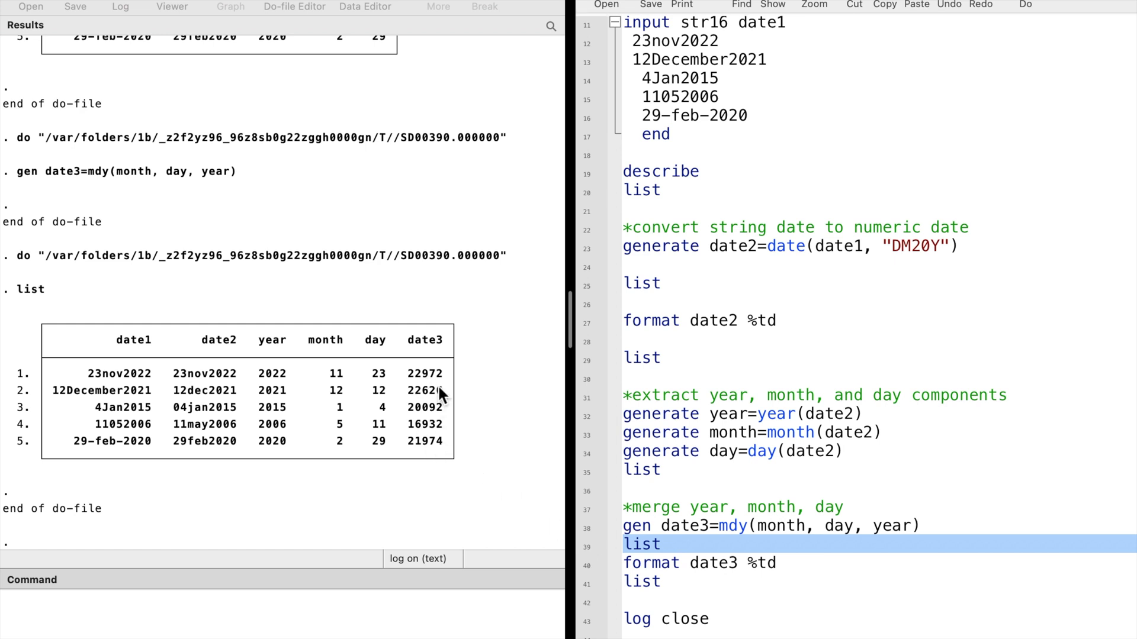
pyautogui.click(594, 564)
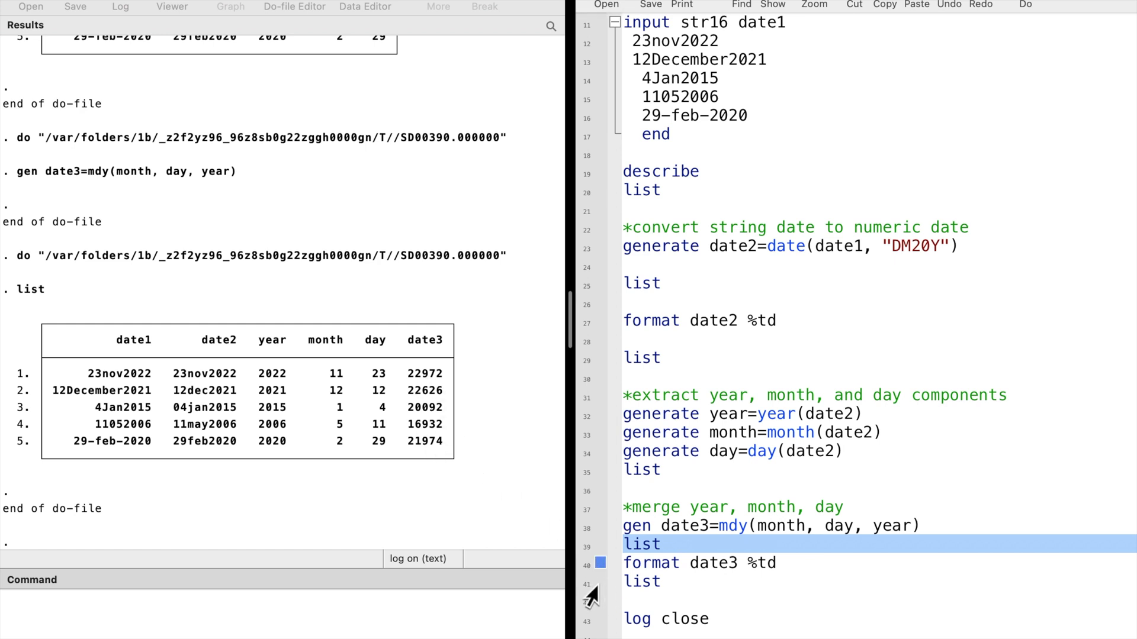